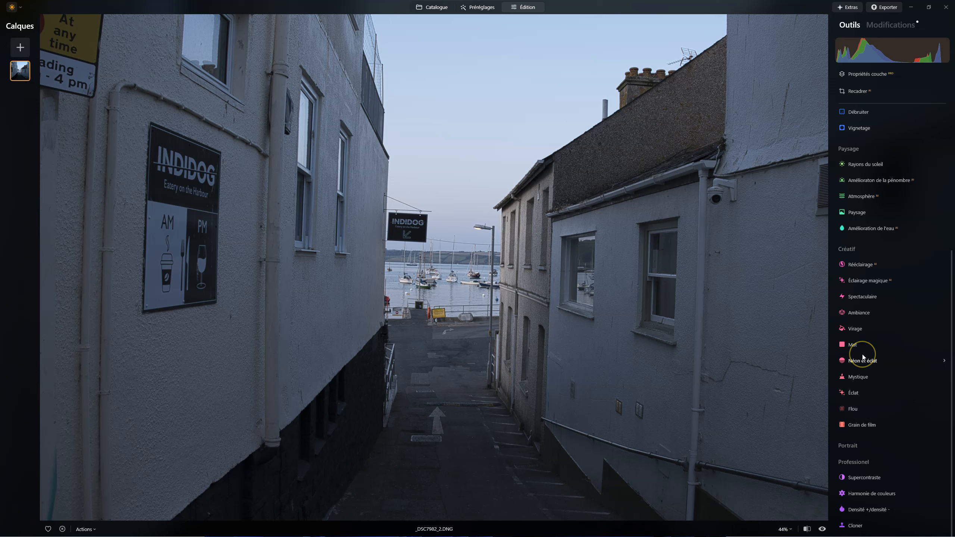
Enable automatic distortion corrections in Développement and apply the automatic perspective transform to the alley photo
scroll(861, 376, "up", 5)
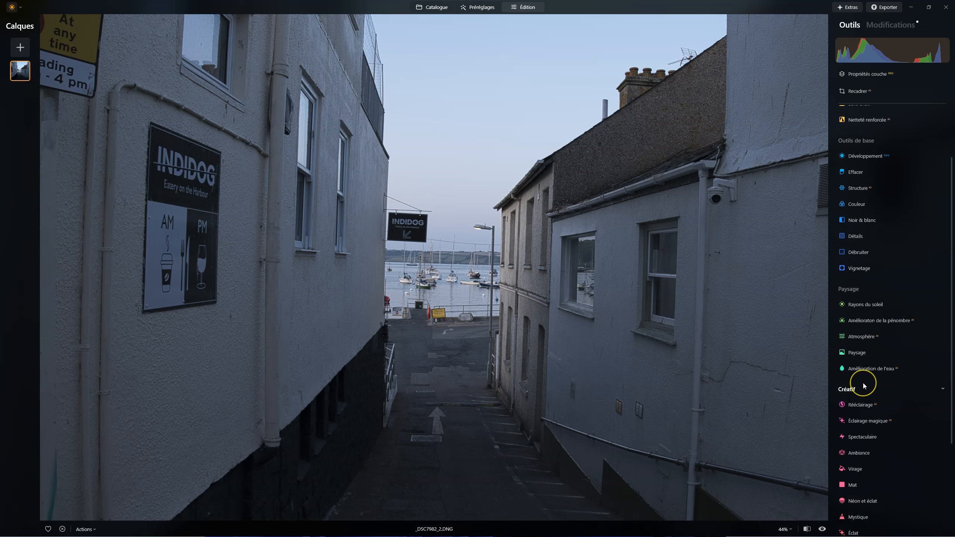
left_click(872, 194)
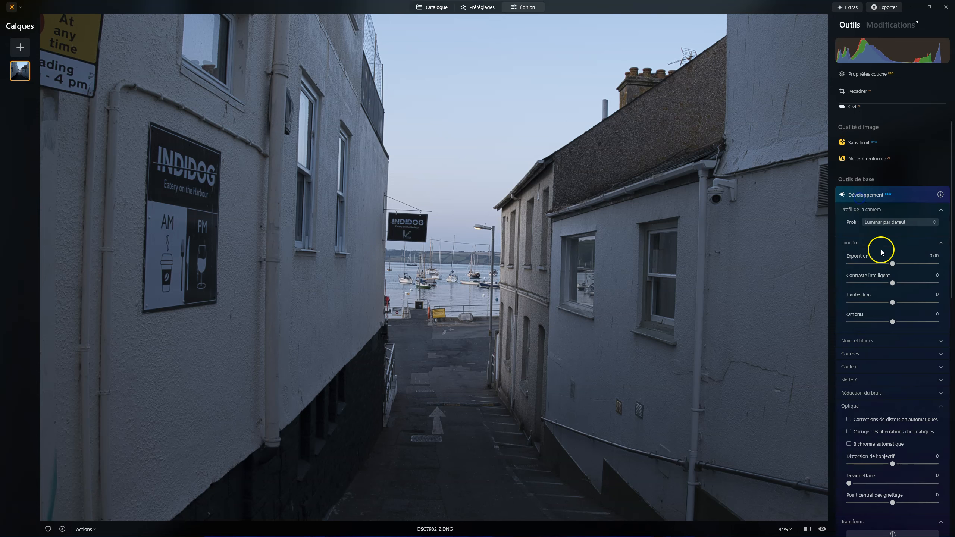
left_click(849, 354)
scroll(865, 404, "down", 5)
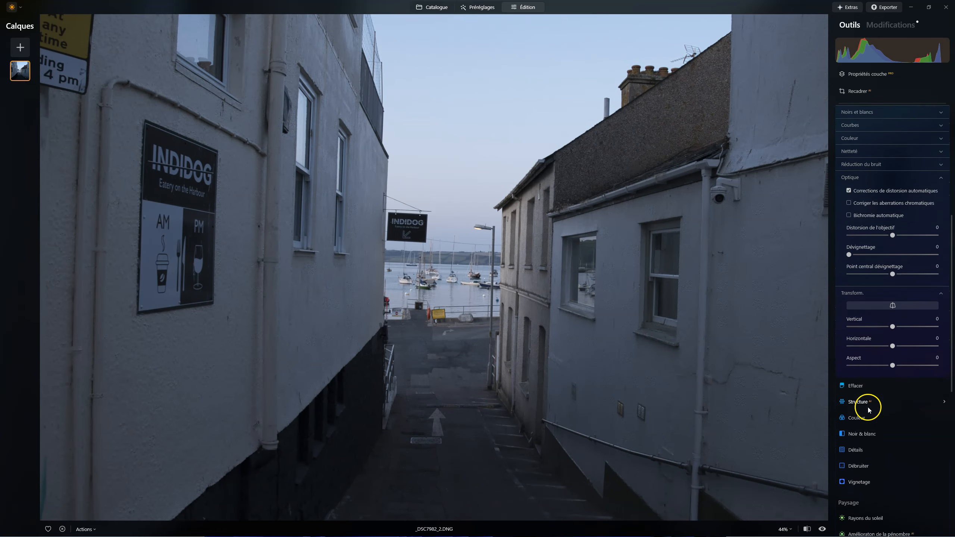
left_click(898, 290)
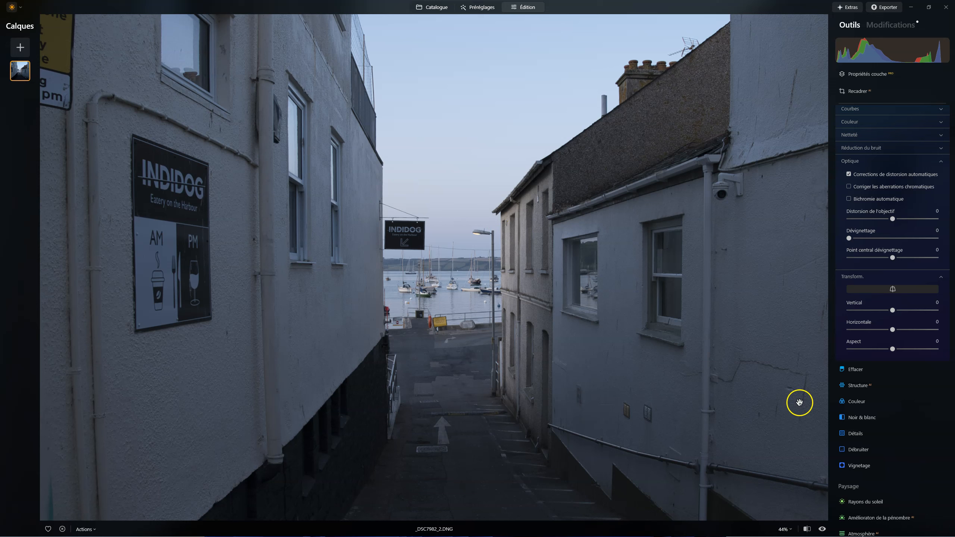
Set Hautes lum. to -66 and Ombres to 58, and switch the camera profile to Adobe Standard after trying Camera Flat
scroll(888, 305, "up", 5)
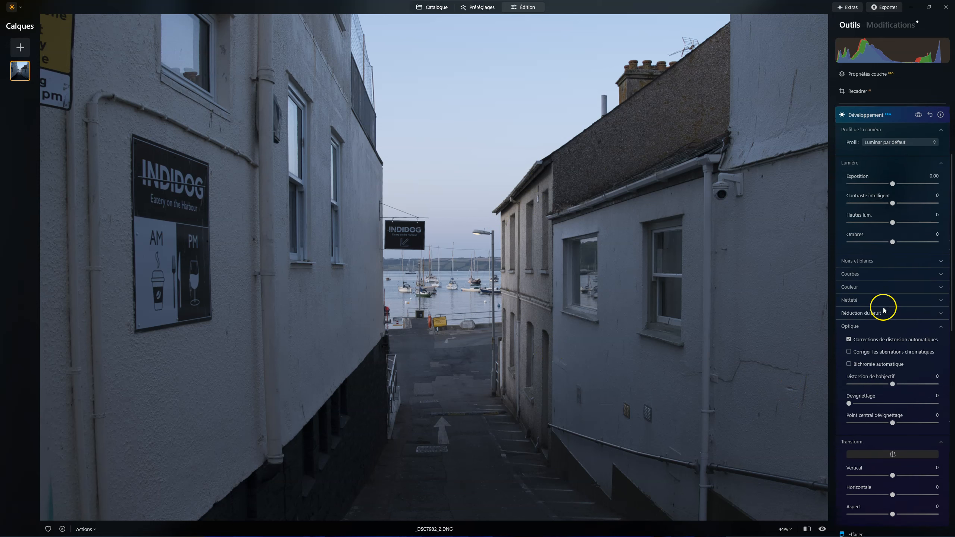
left_click_drag(892, 255, 863, 236)
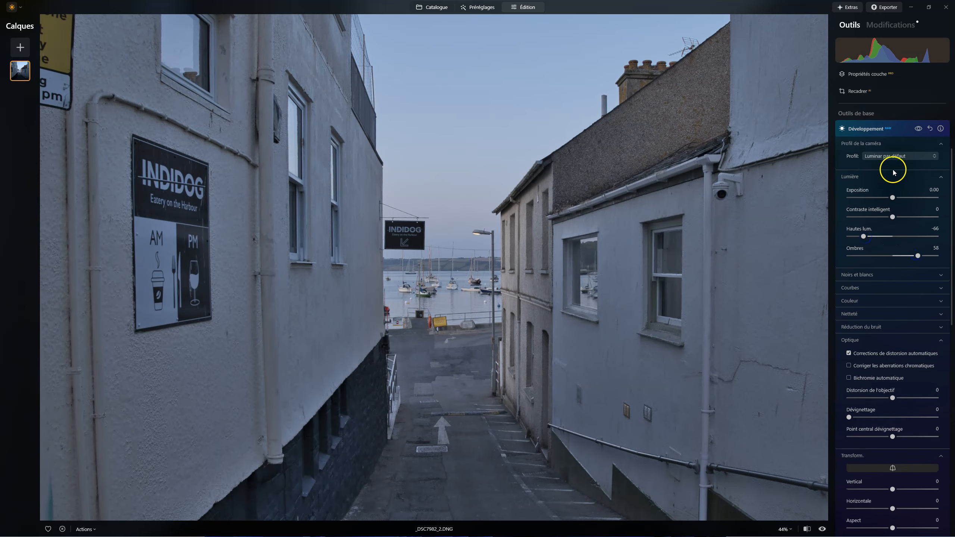
left_click(894, 155)
left_click(878, 206)
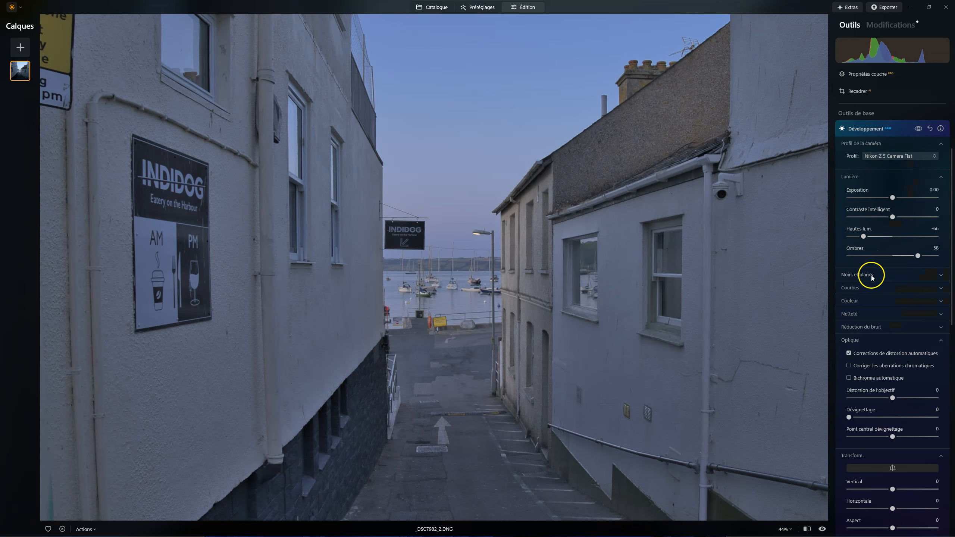
left_click(903, 157)
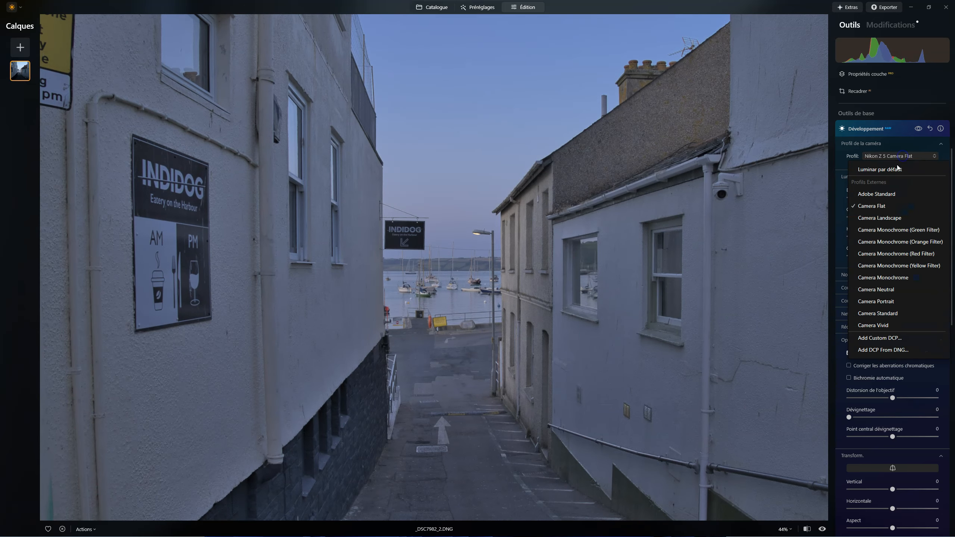
left_click(881, 198)
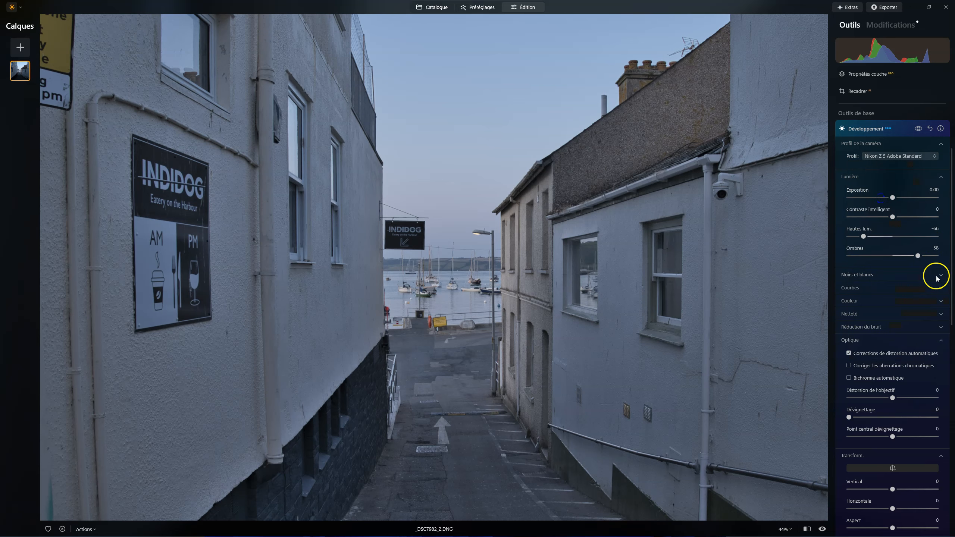
Set Blancs to 32 and Noirs to -28 in the Noirs et blancs settings
left_click(864, 280)
left_click_drag(885, 315, 906, 296)
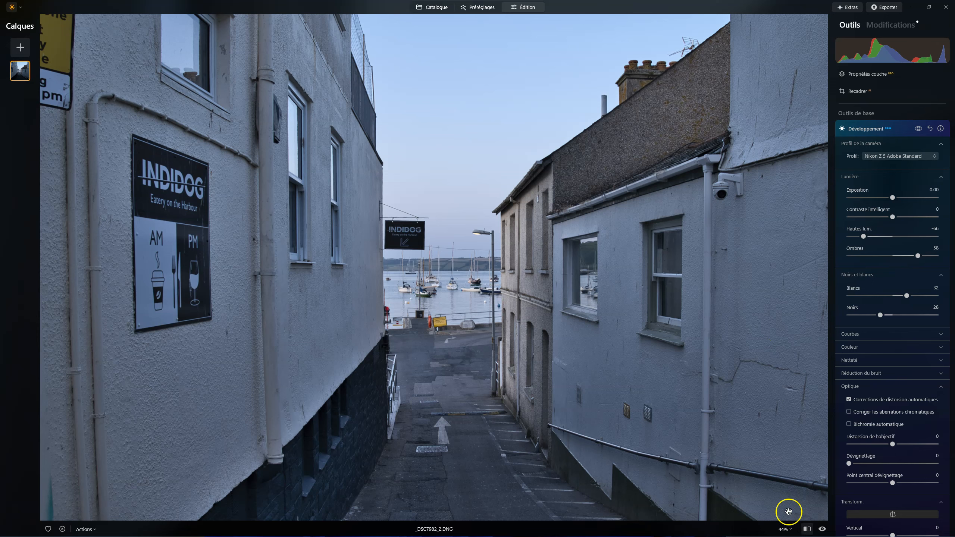
Sharpen the photo by setting Plus net to 34, judging the wall texture at 100%, and close the Développement settings
left_click(862, 361)
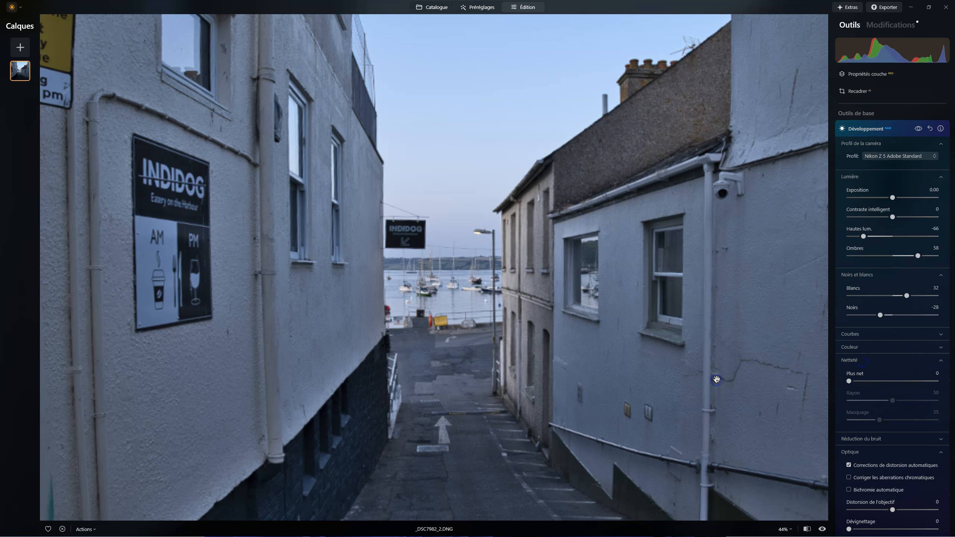
scroll(711, 376, "down", 2)
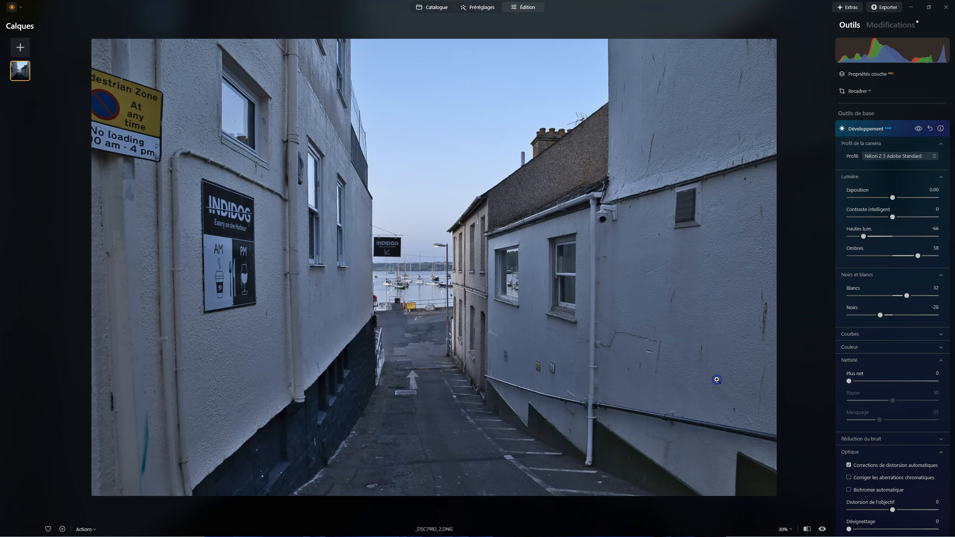
left_click(689, 341)
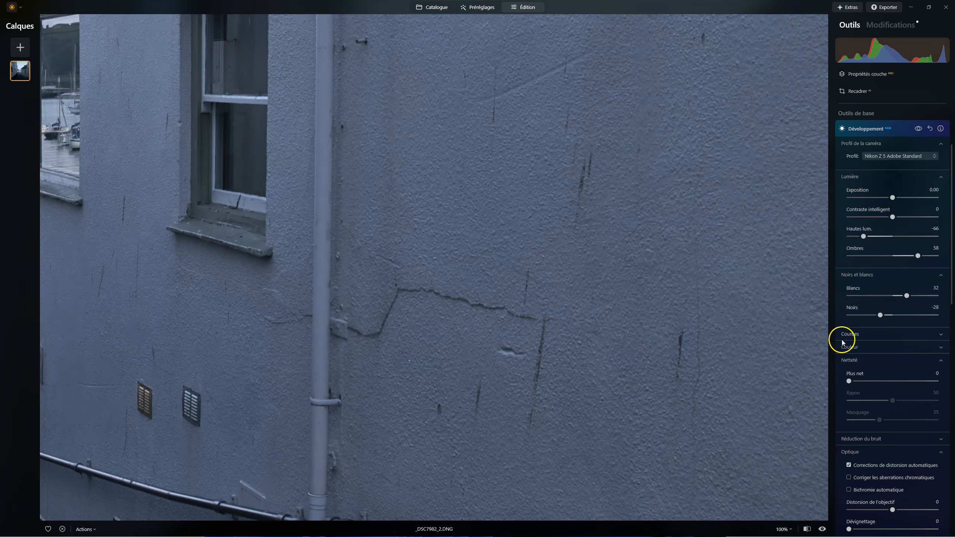
left_click_drag(851, 381, 878, 380)
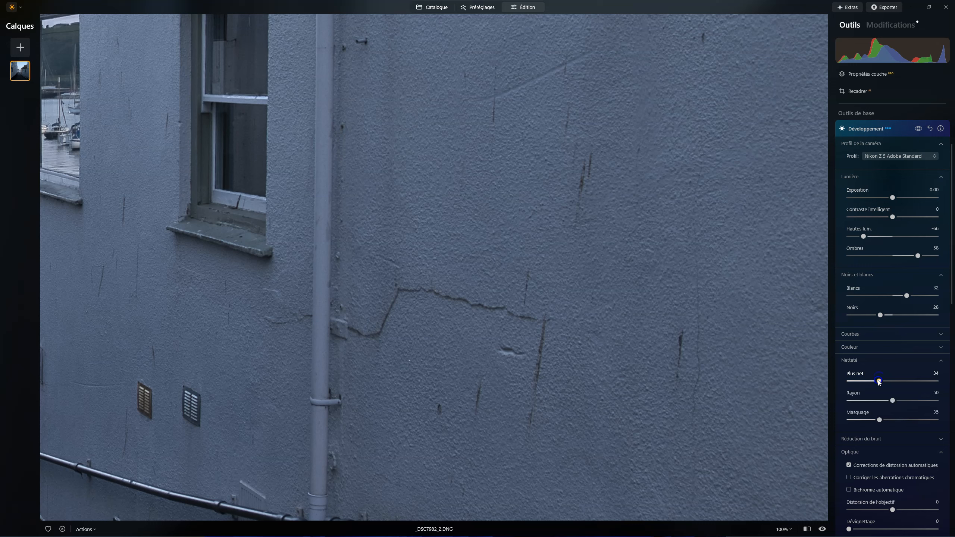
left_click(875, 131)
left_click(481, 277)
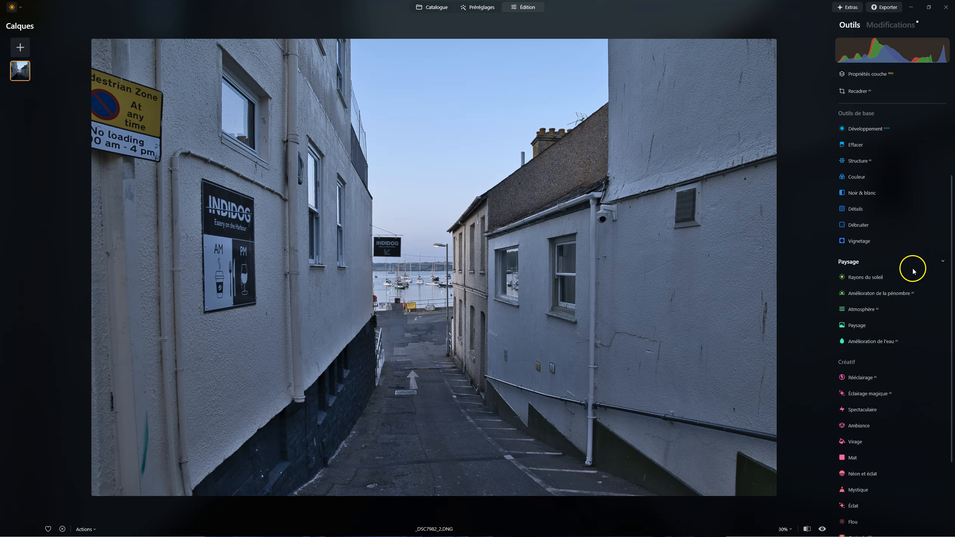
Open the Amélioraton de la pénombre tool and set its Quantité to 50 with the Mauve preset
left_click(904, 294)
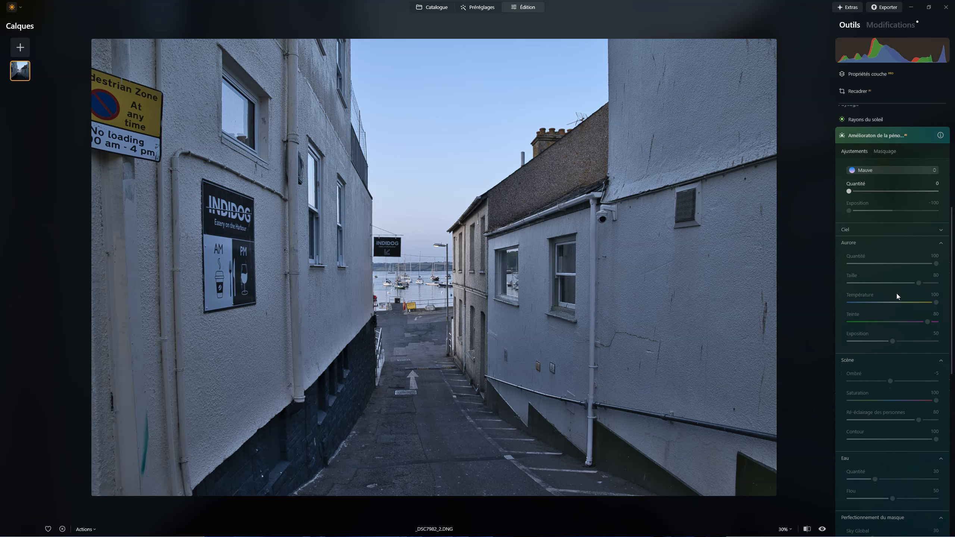
left_click(893, 180)
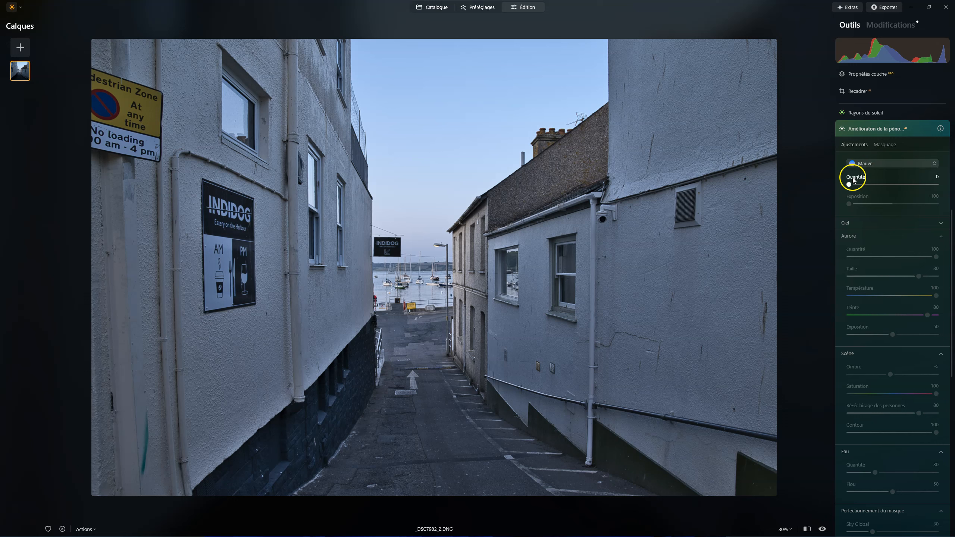
left_click_drag(850, 183, 894, 184)
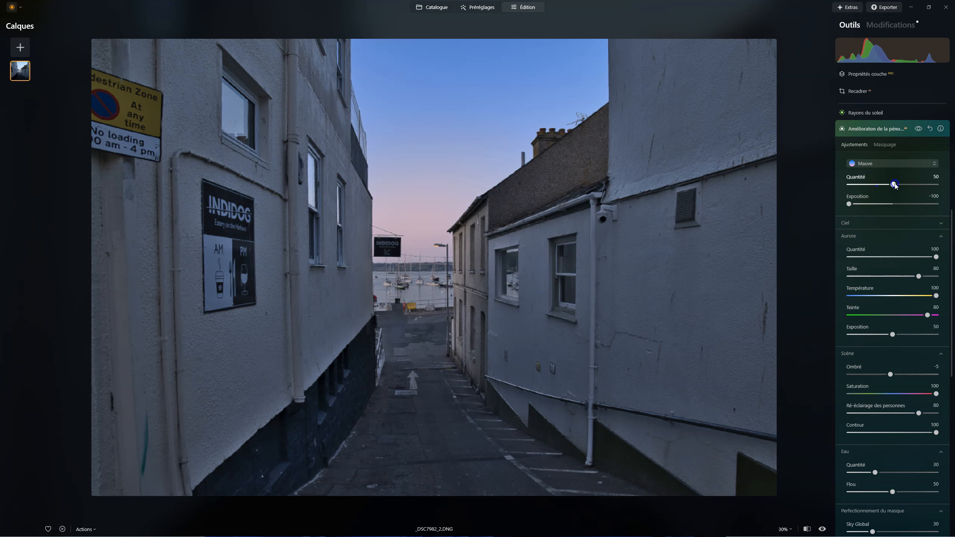
Compare the photo repeatedly with and without the Mauve twilight effect
left_click(917, 130)
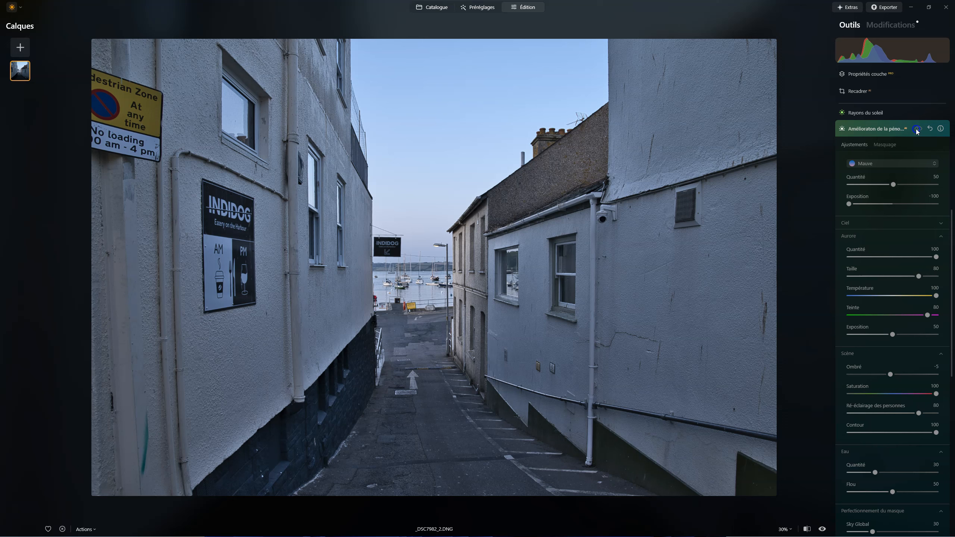
left_click(917, 129)
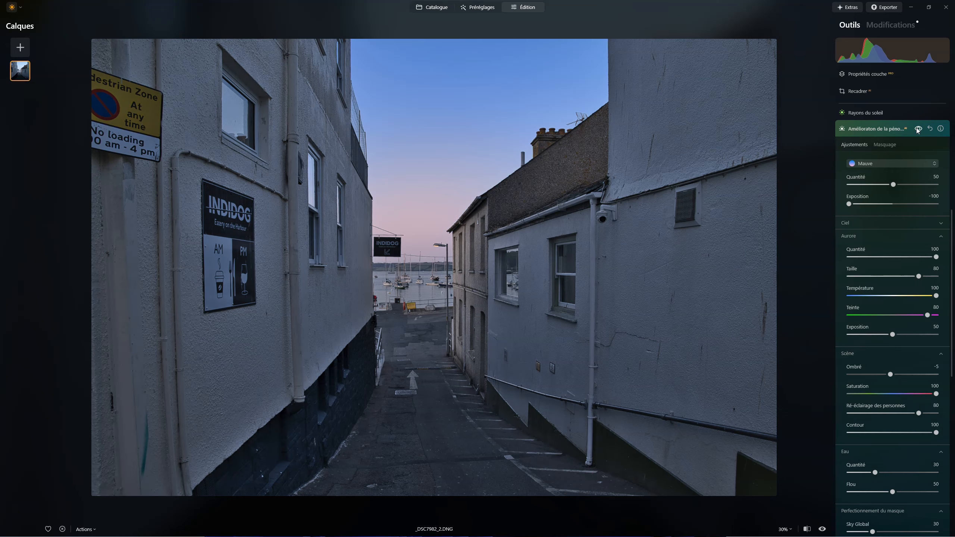
left_click(917, 130)
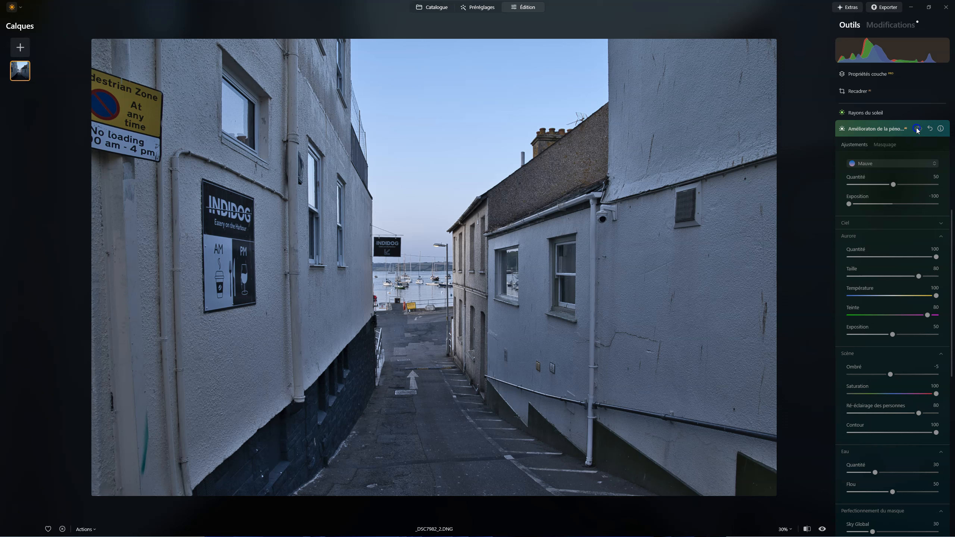
left_click(917, 129)
left_click(918, 130)
left_click(917, 129)
left_click(918, 129)
left_click(917, 130)
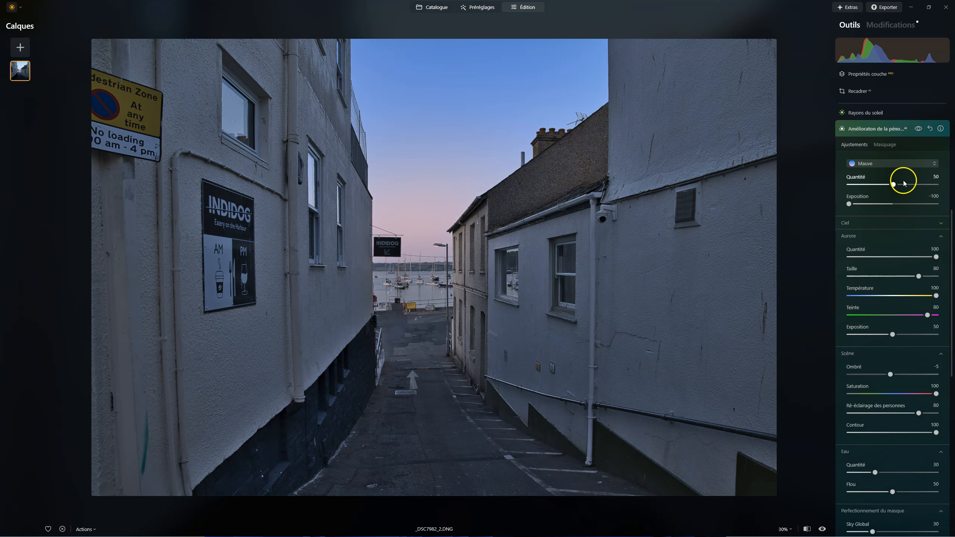
Raise the Mauve twilight effect's Quantité to 62 and compare the photo with and without it
mouse_move(893, 184)
left_mouse_down()
mouse_move(841, 183)
mouse_move(908, 176)
mouse_move(912, 187)
mouse_move(903, 185)
left_mouse_up()
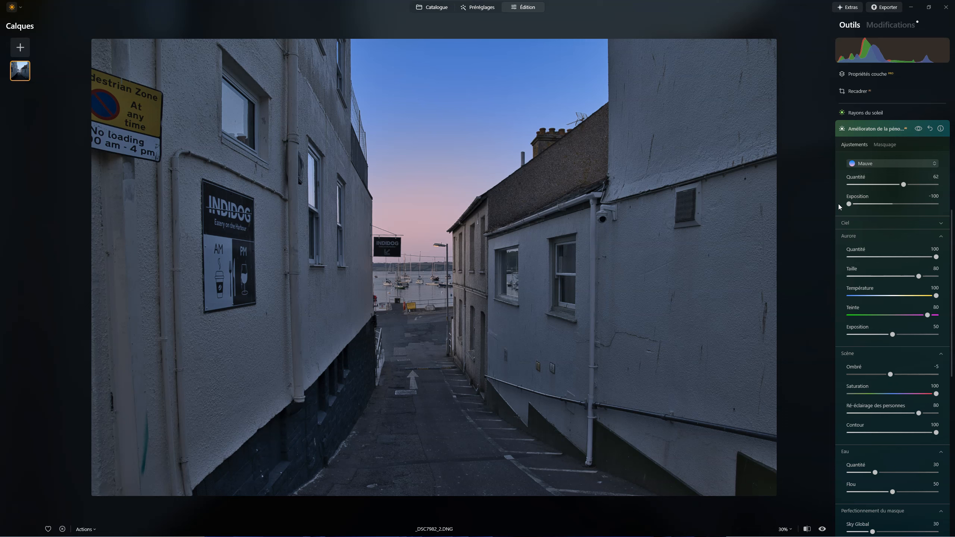
left_click(918, 129)
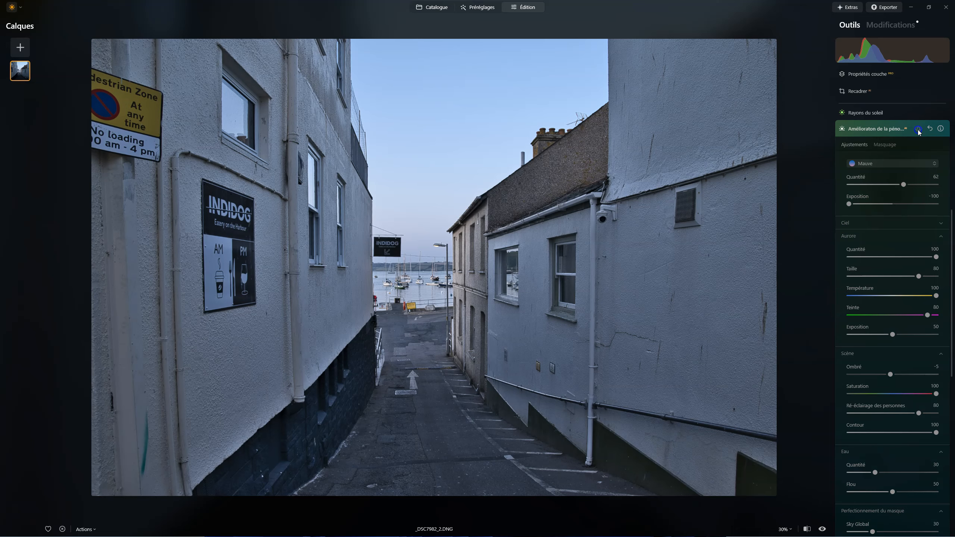
left_click(918, 129)
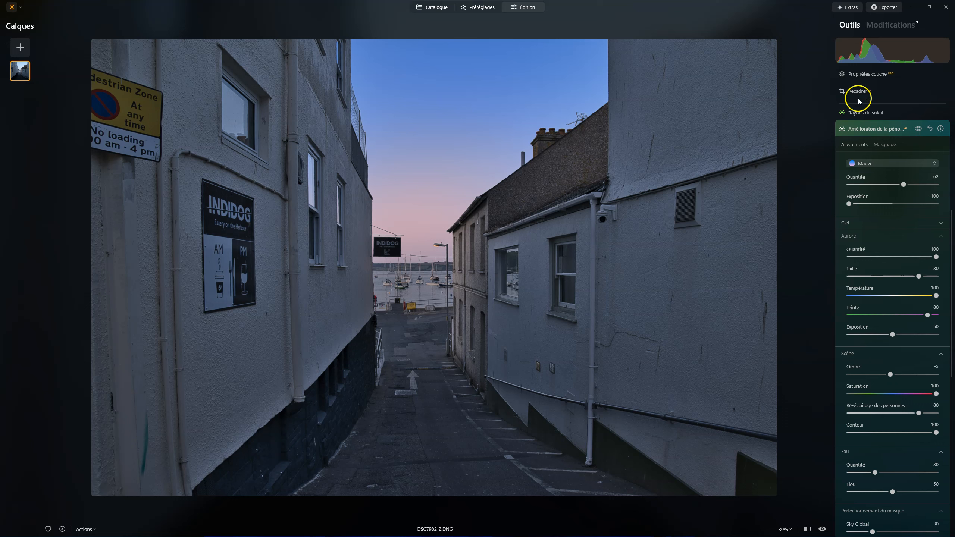
Try the Doré twilight preset with Quantité at 68 and look through its remaining settings
left_click(889, 173)
left_click(873, 164)
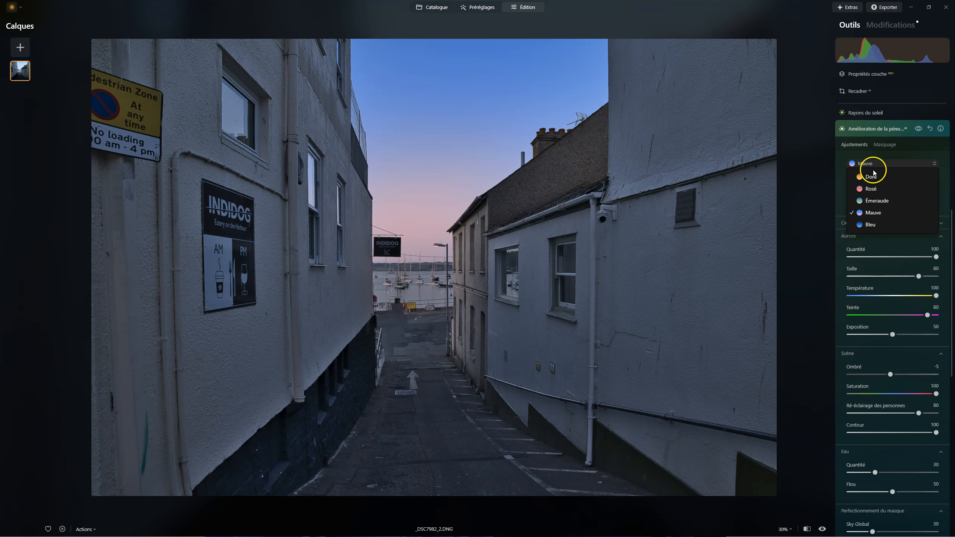
left_click(871, 177)
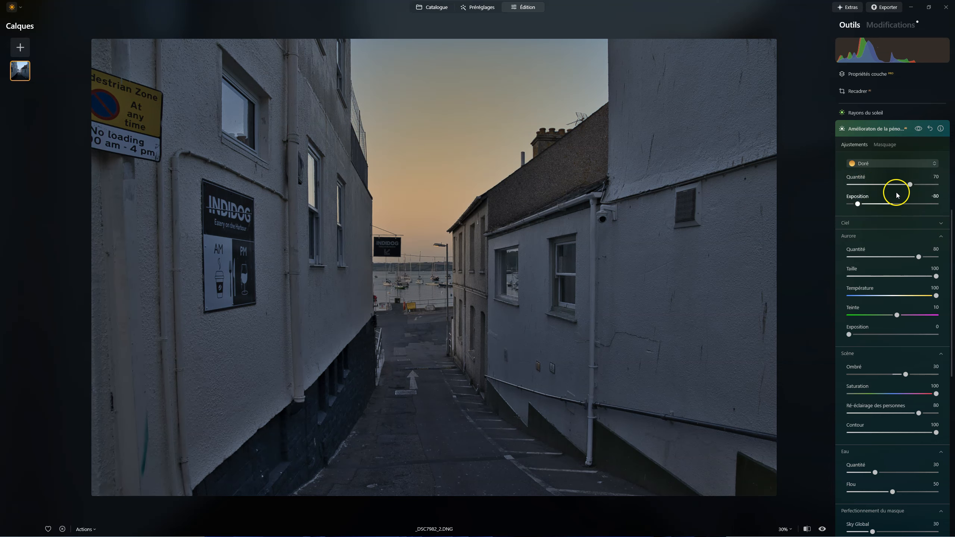
mouse_move(910, 184)
left_mouse_down()
mouse_move(825, 182)
mouse_move(908, 187)
left_mouse_up()
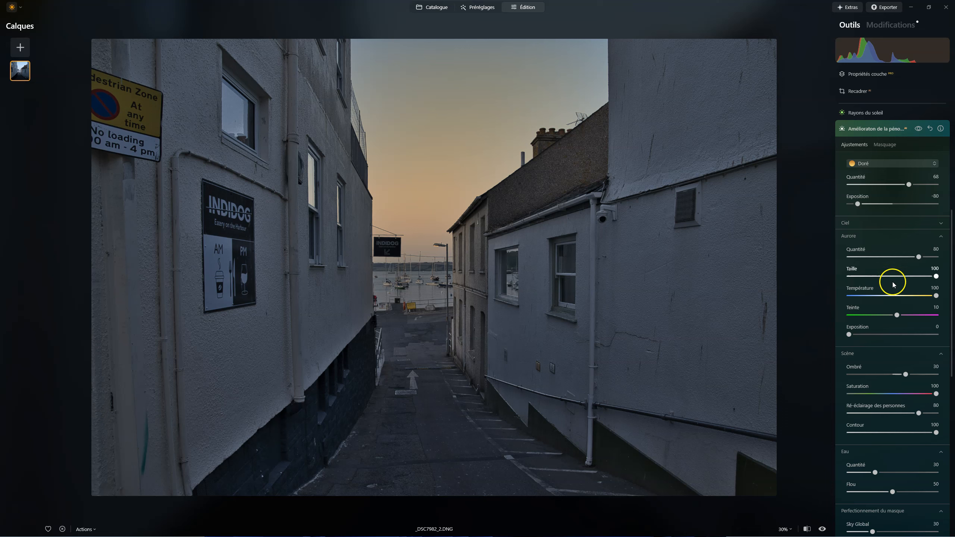
scroll(906, 339, "down", 5)
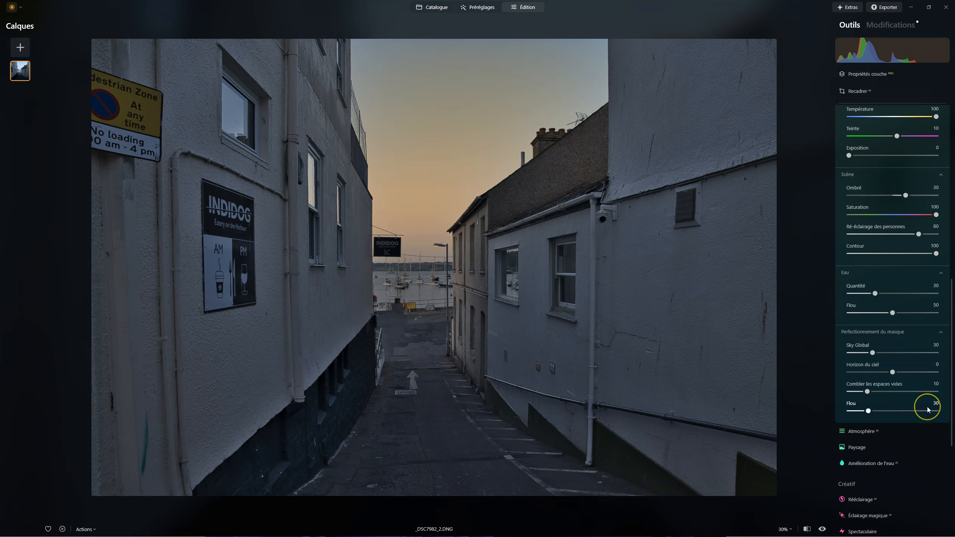
scroll(927, 408, "up", 6)
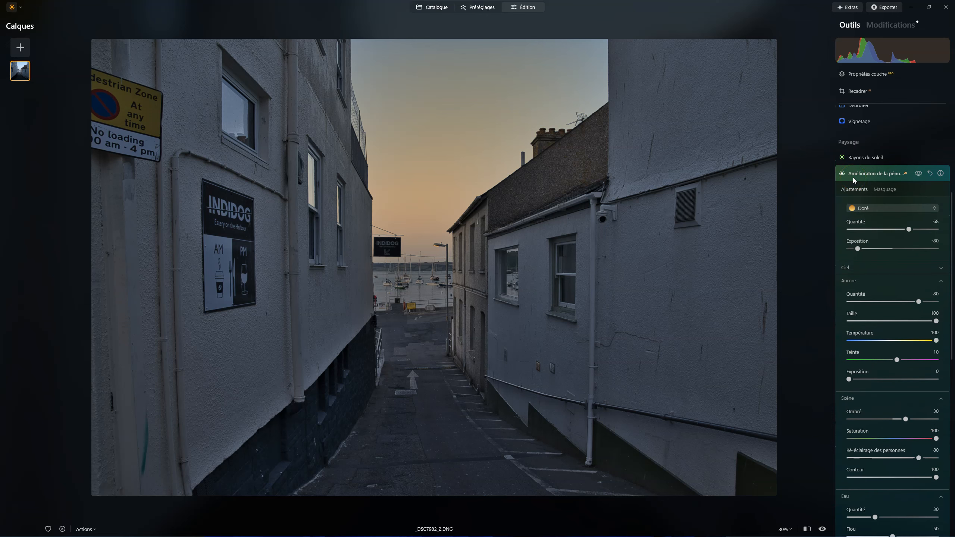
left_click(854, 178)
Try the Rosé twilight preset with Exposition at -71 and compare the photo with and without the effect
left_click(886, 208)
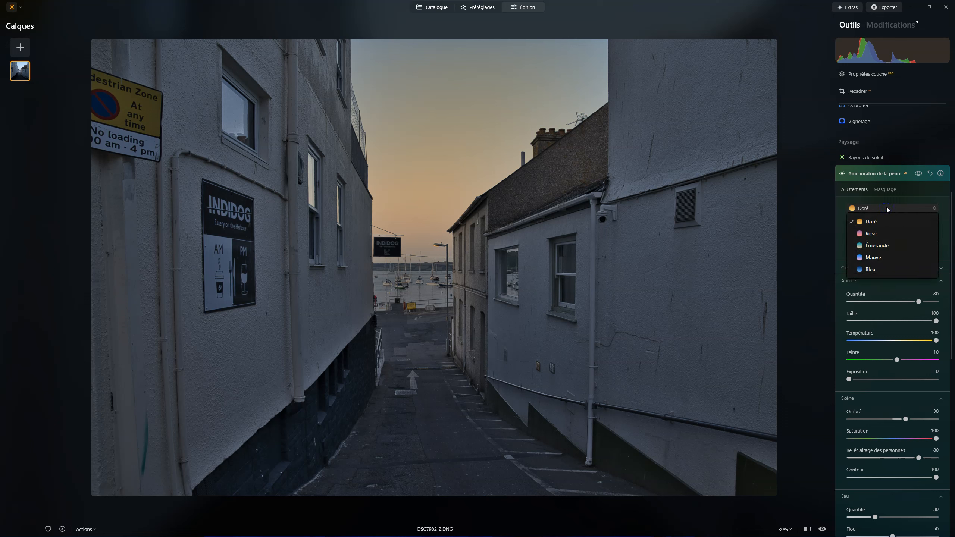
left_click(877, 271)
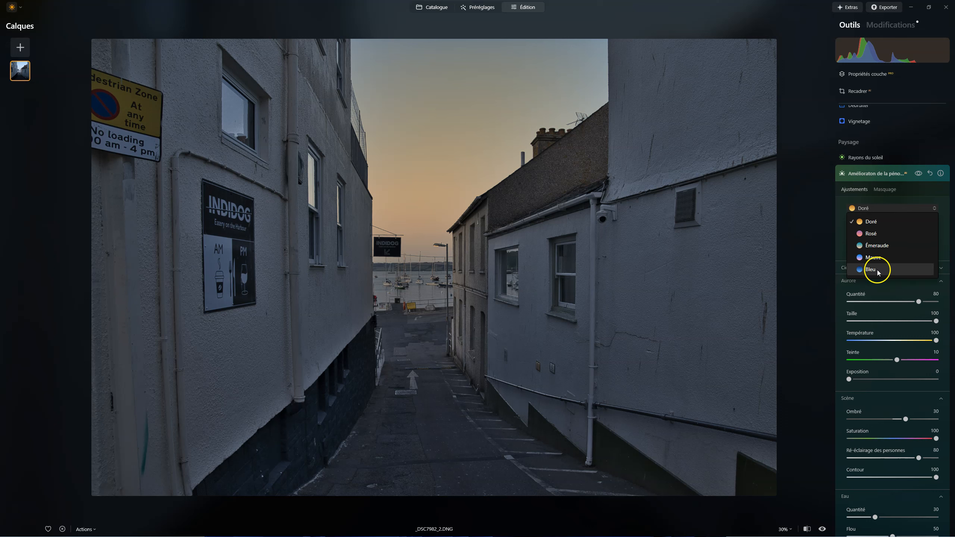
left_click(871, 236)
scroll(921, 297, "up", 2)
left_click_drag(927, 345, 861, 340)
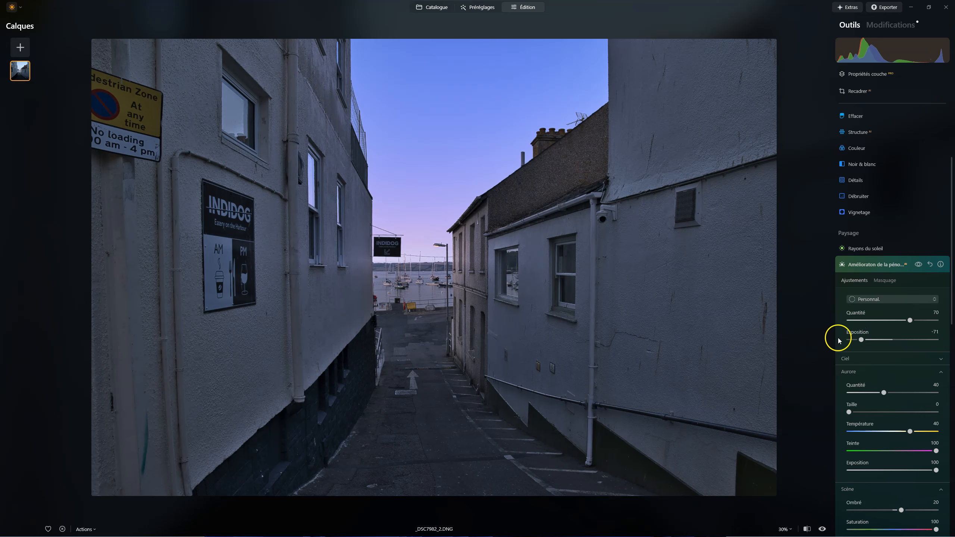
left_click(918, 265)
left_click(918, 265)
left_click(919, 266)
left_click(919, 267)
Apply the Émeraude preset to the twilight enhancement
left_click(876, 300)
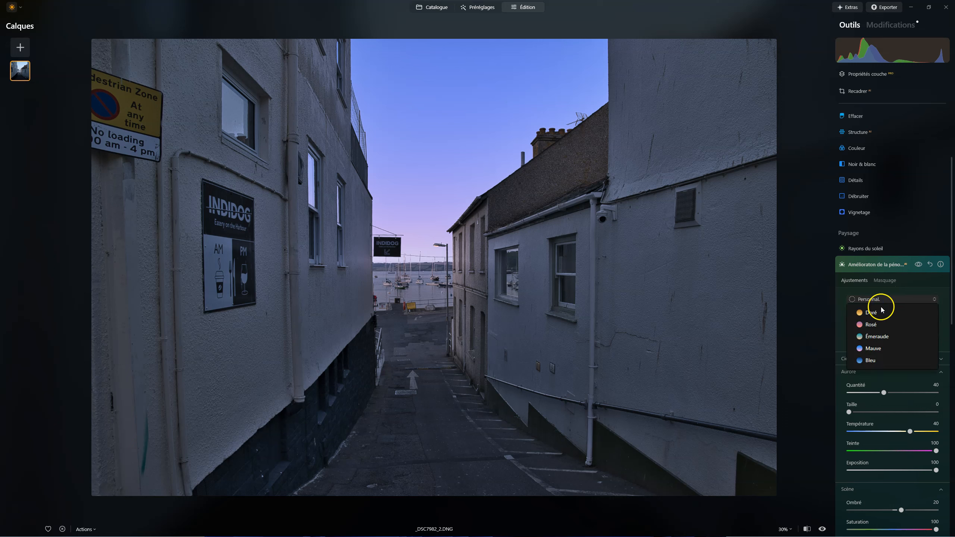
left_click(886, 338)
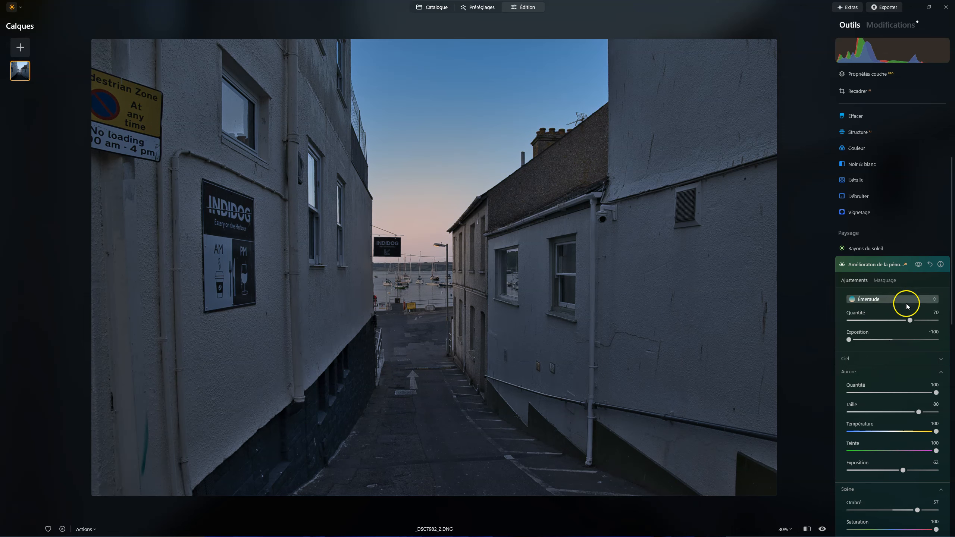
Switch the twilight enhancement to the Bleu preset with Exposition at -100 and Quantité at 86
mouse_move(909, 320)
left_mouse_down()
mouse_move(863, 321)
mouse_move(933, 320)
mouse_move(899, 320)
mouse_move(913, 317)
left_mouse_up()
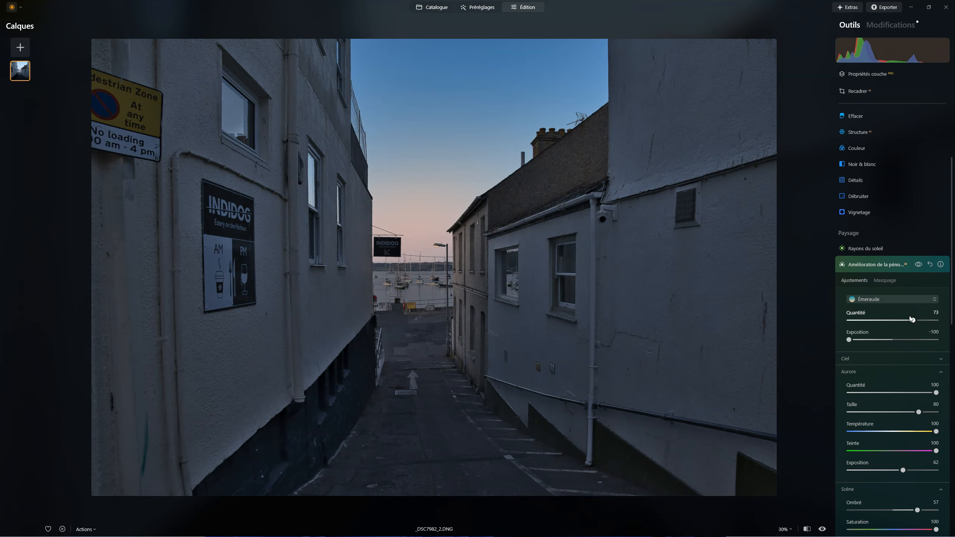
left_click(891, 299)
left_click(870, 360)
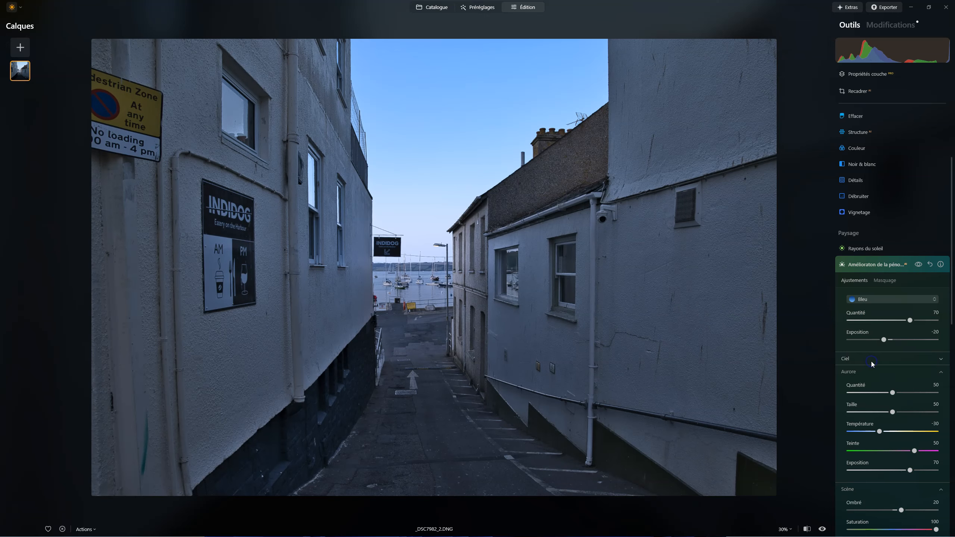
left_click_drag(884, 340, 814, 341)
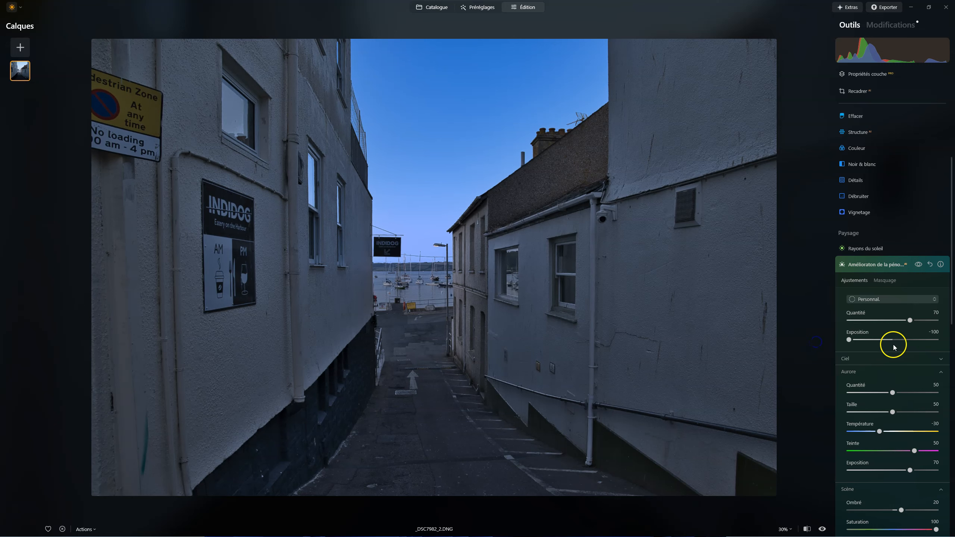
mouse_move(909, 320)
left_mouse_down()
mouse_move(866, 320)
mouse_move(921, 320)
left_mouse_up()
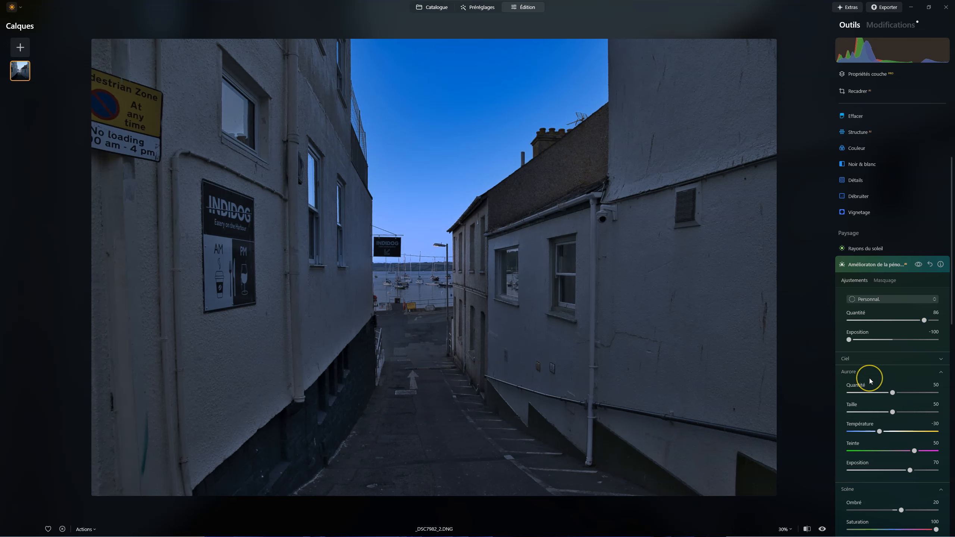
Lower the Aurore Exposition to 28 and compare the photo with and without the twilight effect
scroll(868, 377, "down", 3)
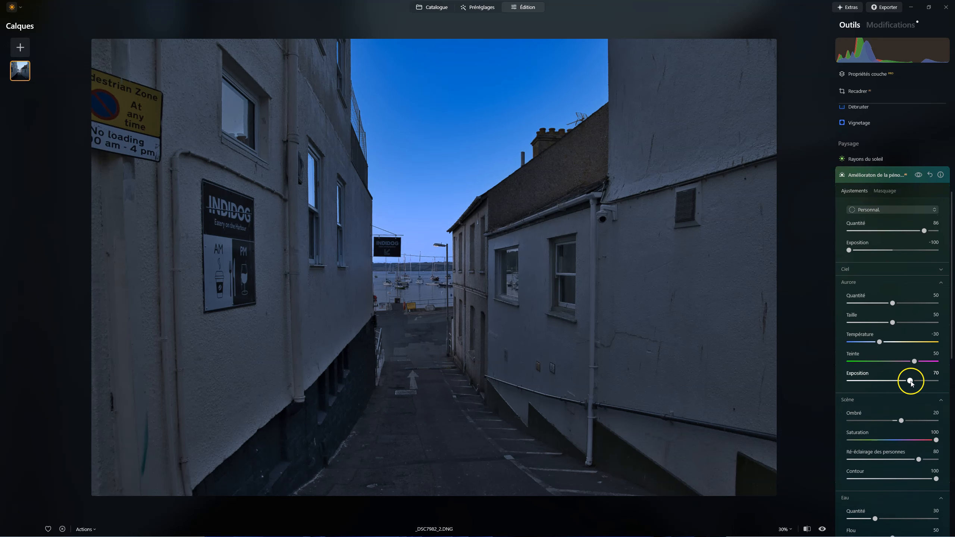
left_click_drag(910, 382, 880, 383)
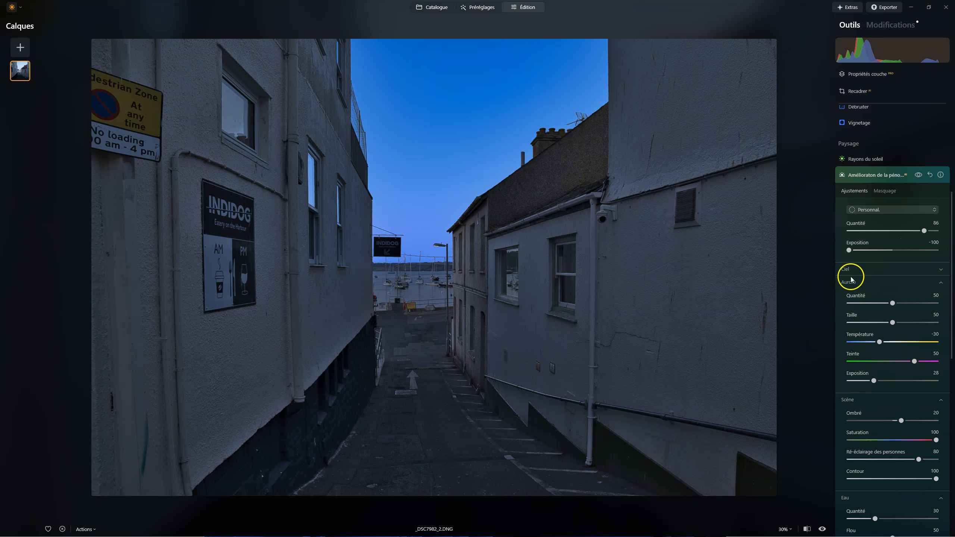
scroll(869, 411, "down", 4)
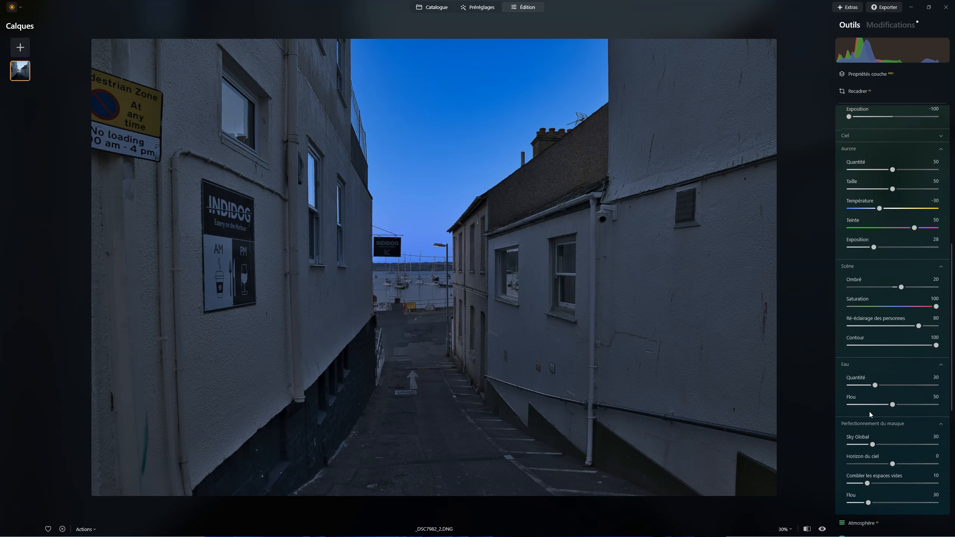
scroll(869, 412, "up", 5)
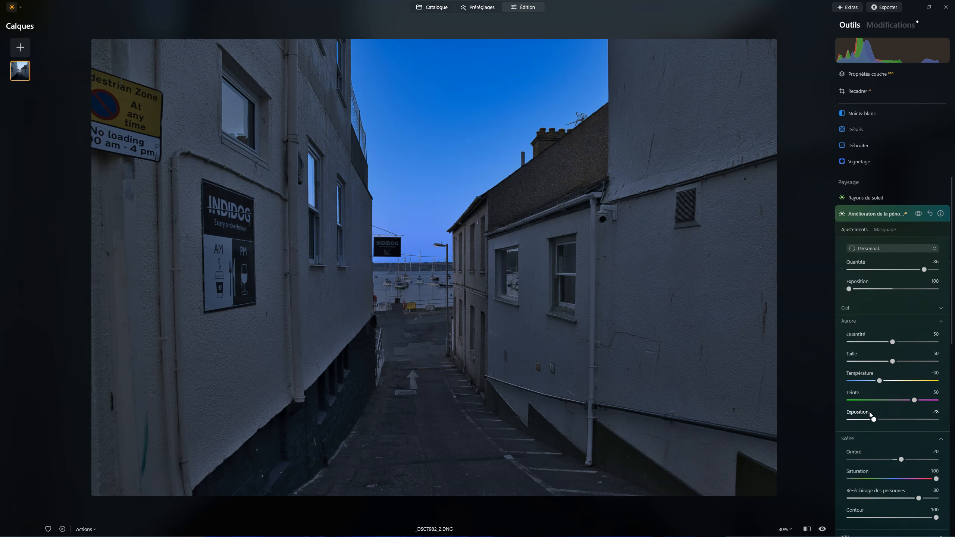
left_click(918, 220)
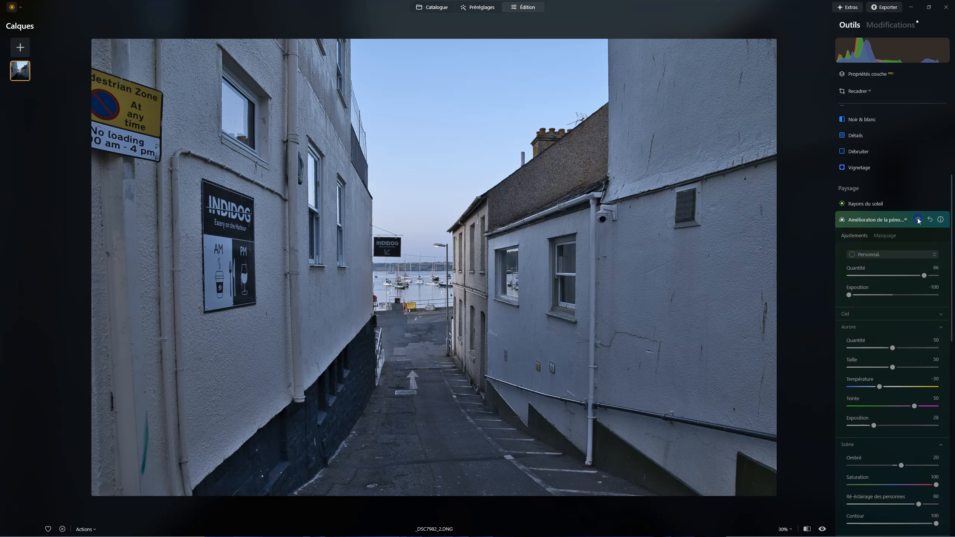
left_click(918, 220)
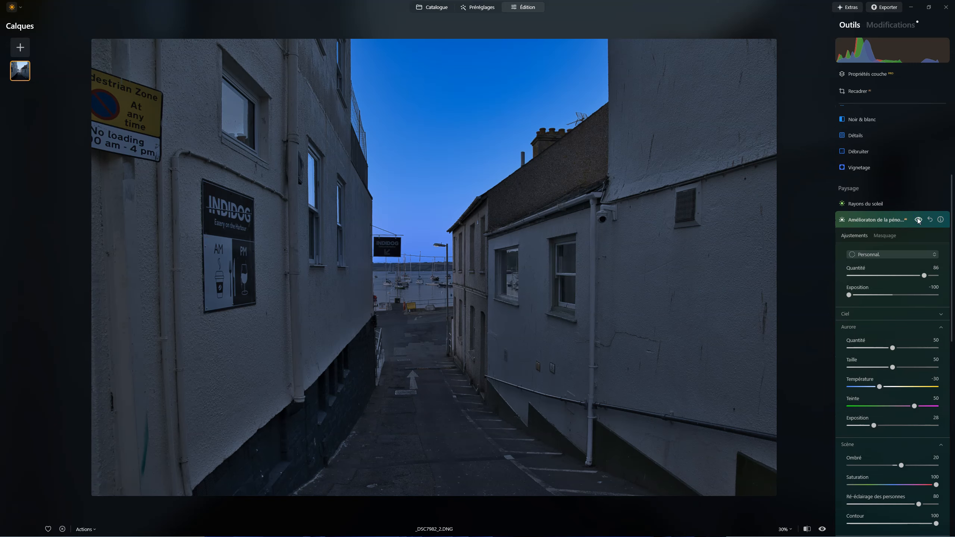
Set the Exposition of the photo's RAW development to -0.53 and return to the applied twilight enhancement
left_click(870, 222)
left_click(891, 25)
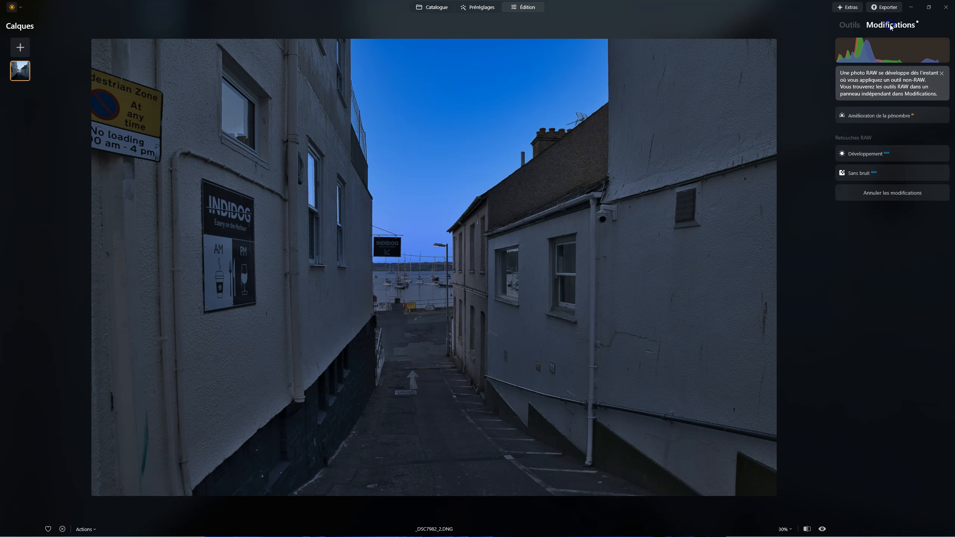
left_click(860, 299)
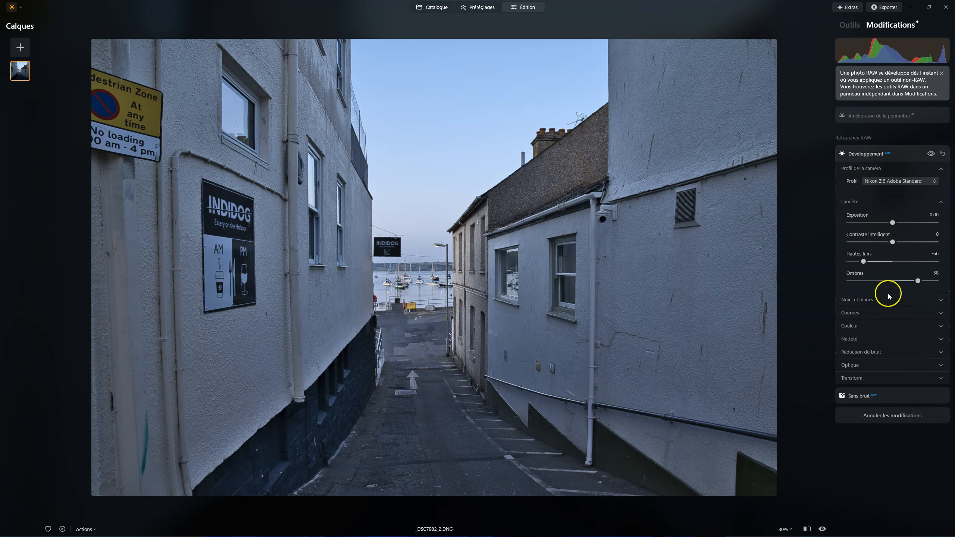
left_click_drag(891, 222, 889, 223)
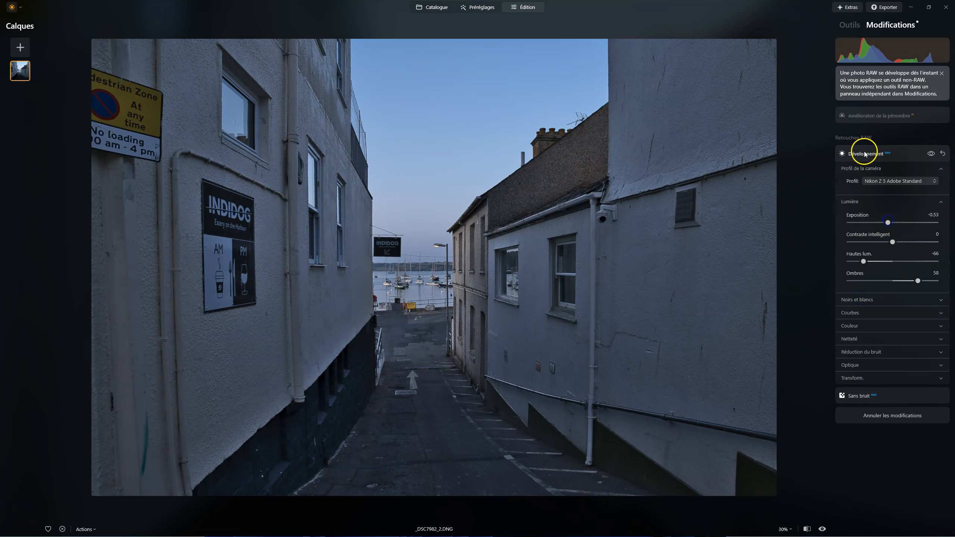
left_click(856, 117)
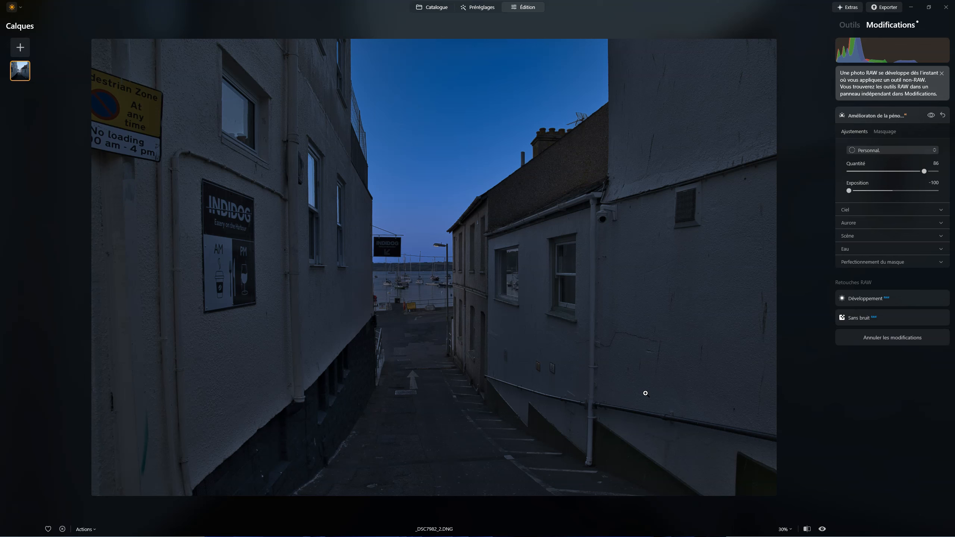
Duplicate the photo layer and hide the upper copy
left_click(845, 28)
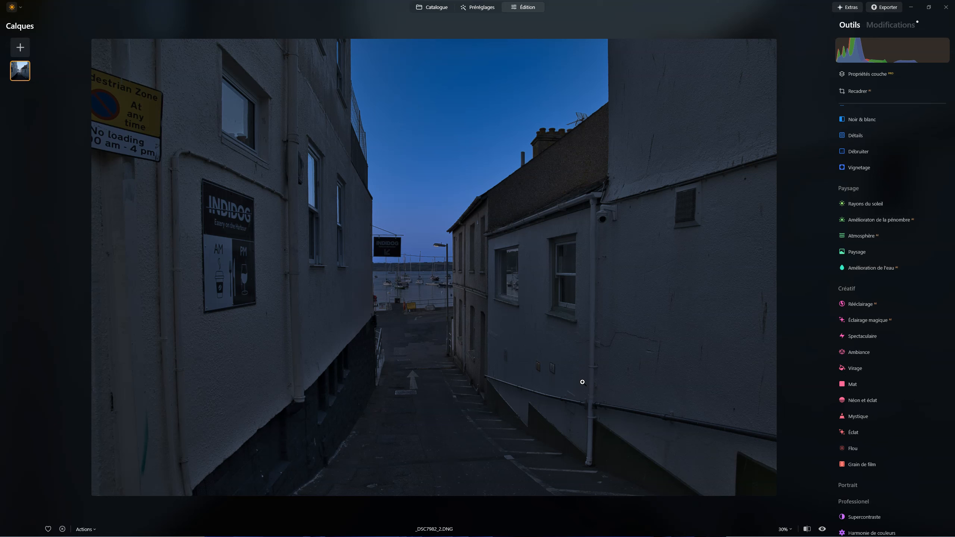
right_click(18, 70)
left_click(30, 89)
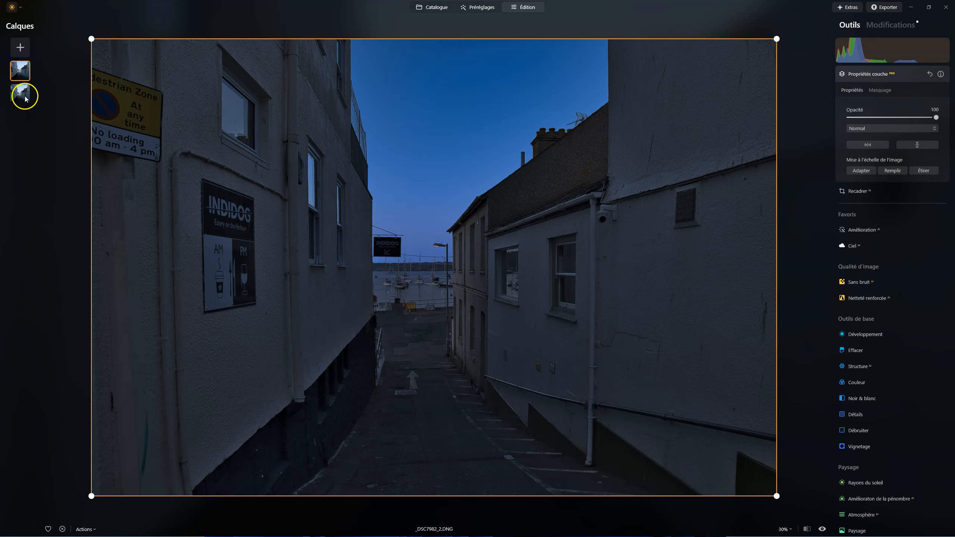
right_click(22, 77)
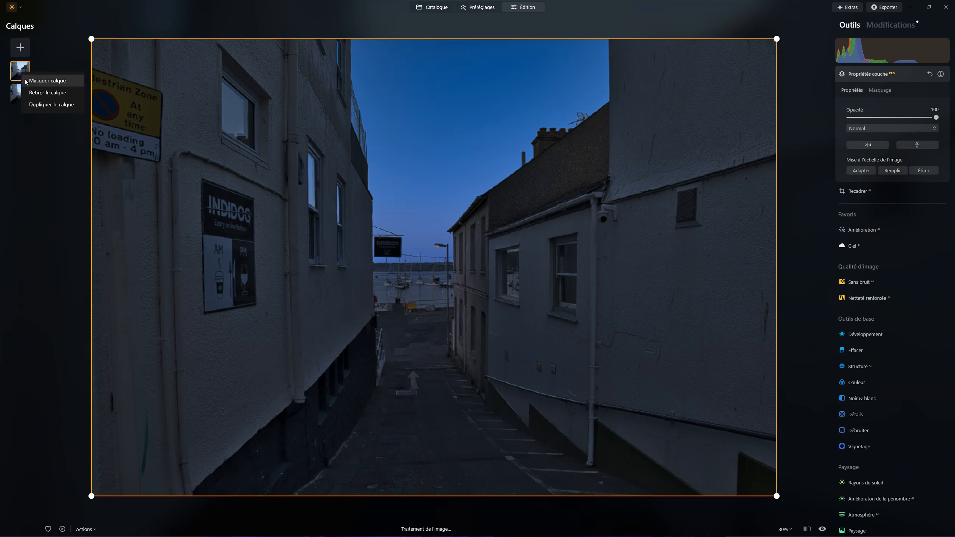
left_click(26, 80)
Remove the twilight enhancement from the lower layer, keeping its RAW development
left_click(19, 93)
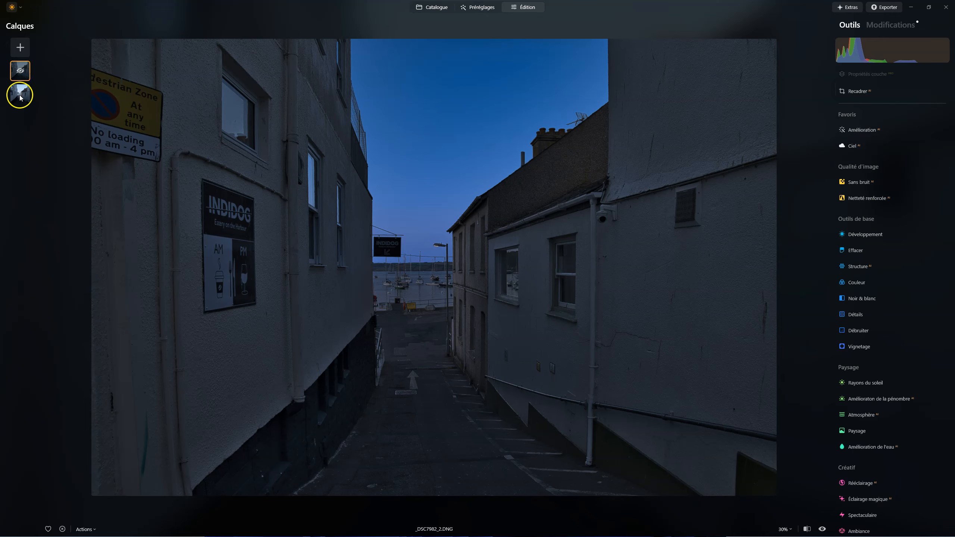
left_click(898, 27)
left_click(943, 116)
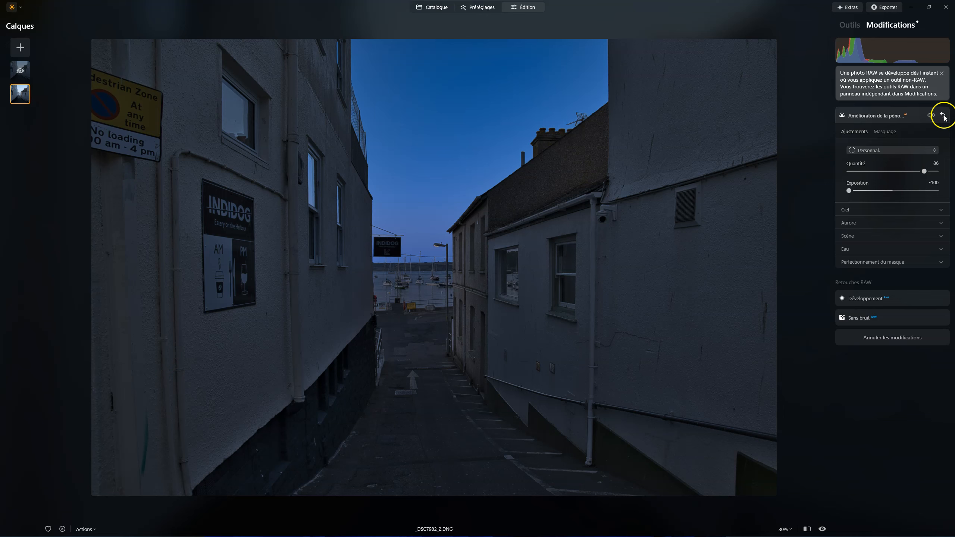
left_click(944, 116)
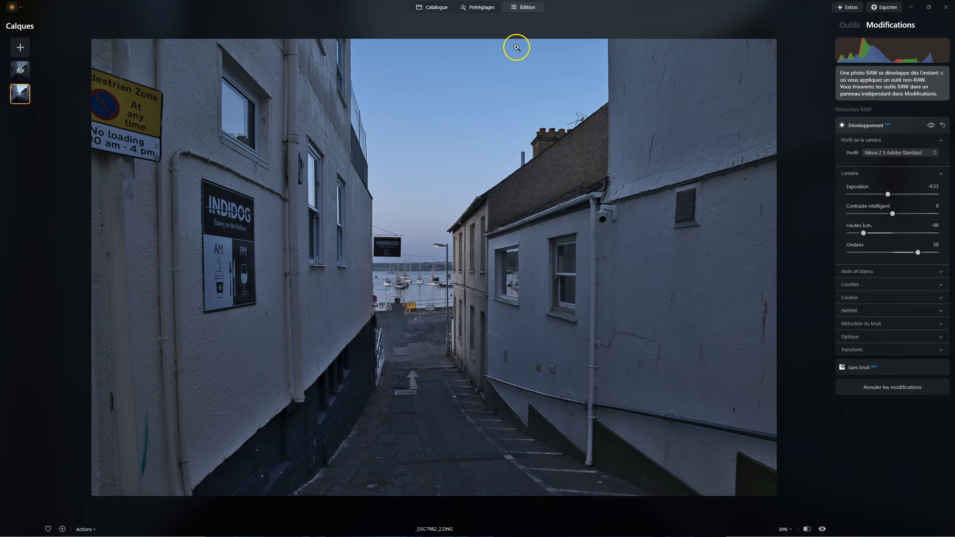
Show the upper twilight layer again and reduce its opacity to 80
left_click(15, 74)
right_click(16, 73)
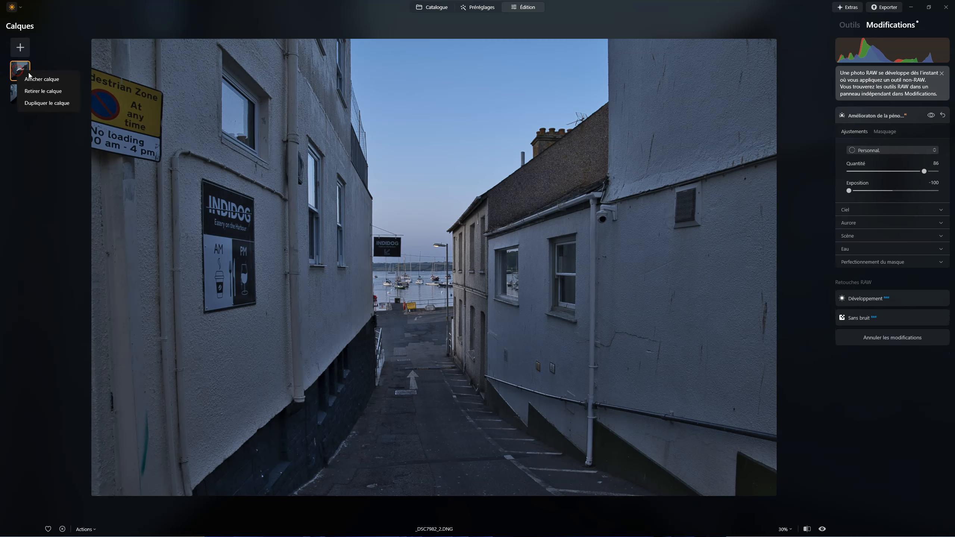
left_click(30, 77)
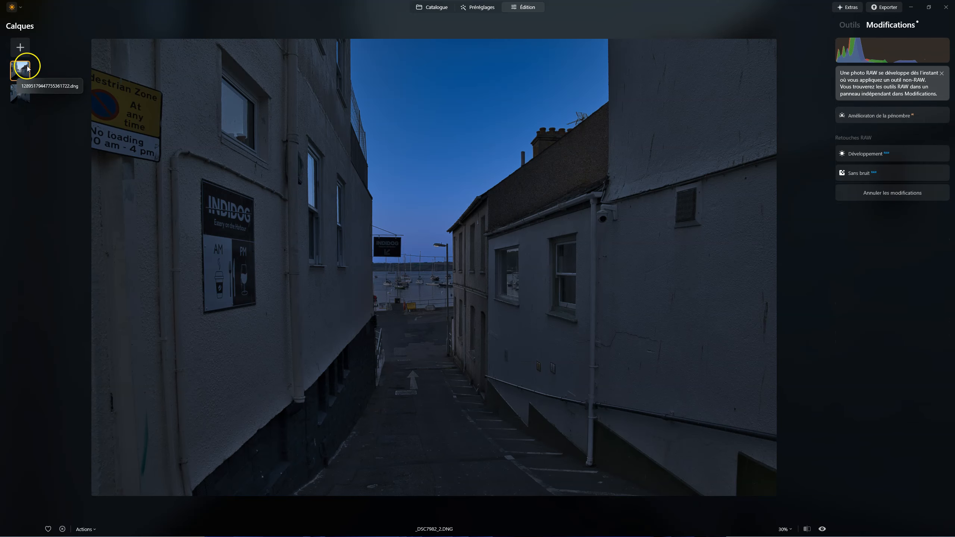
left_click(847, 30)
left_click(851, 74)
mouse_move(936, 119)
left_mouse_down()
mouse_move(837, 111)
mouse_move(933, 117)
mouse_move(905, 117)
mouse_move(928, 112)
mouse_move(918, 116)
left_mouse_up()
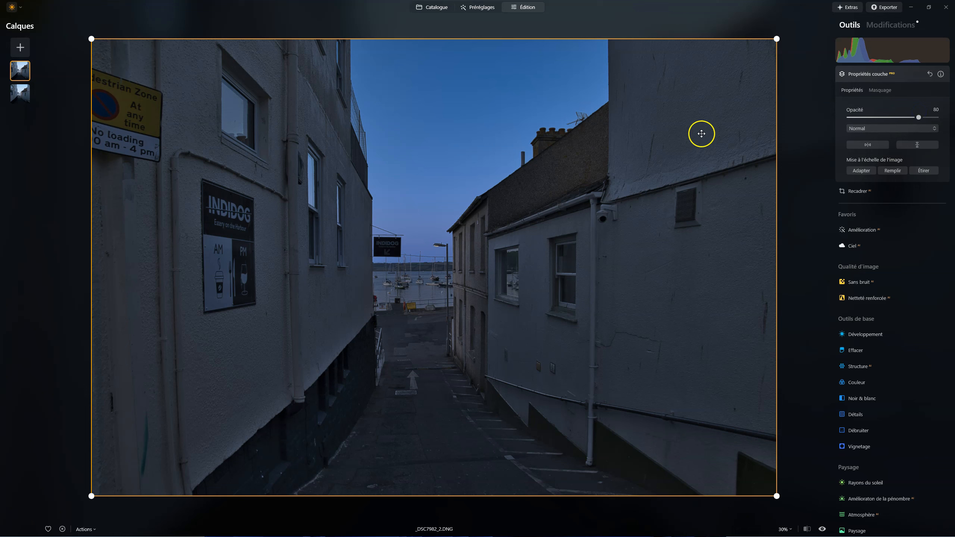
left_click(870, 75)
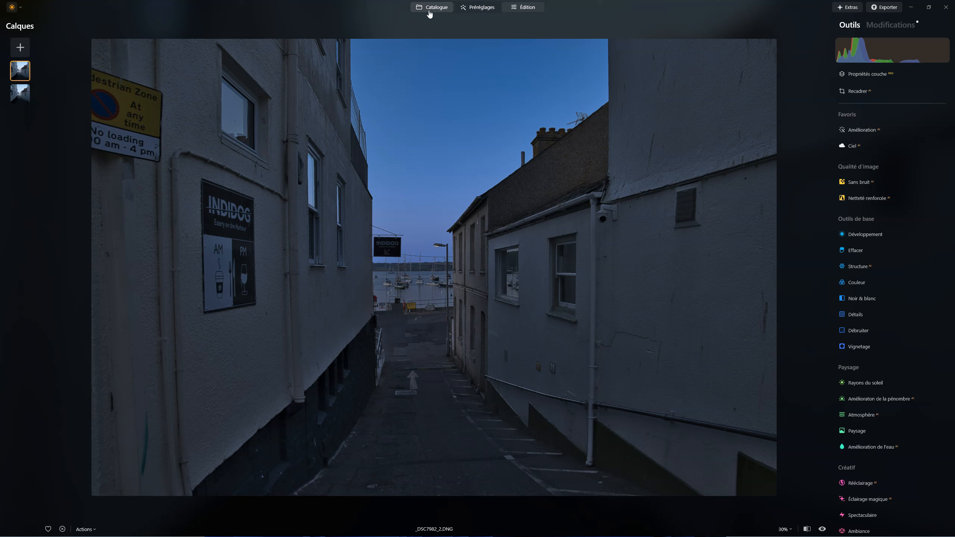
left_click(427, 148)
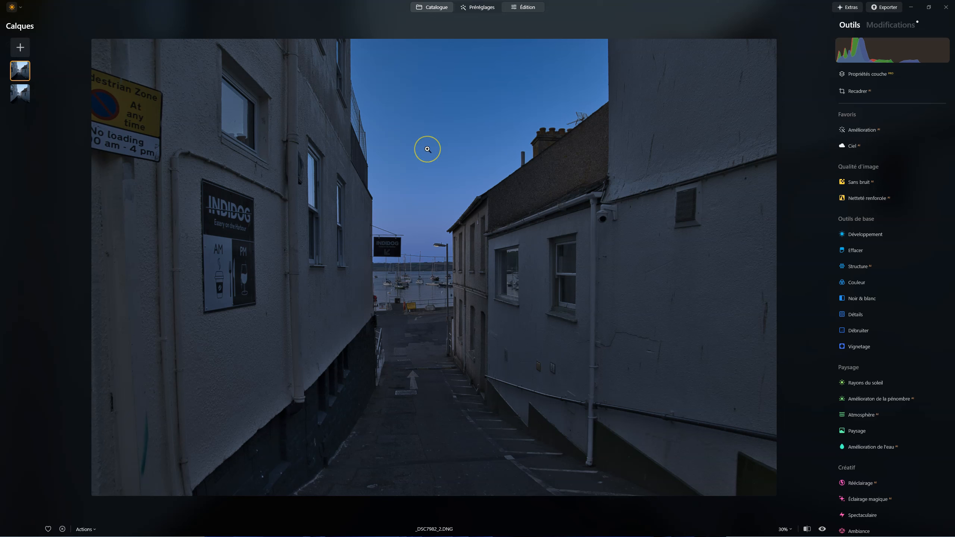